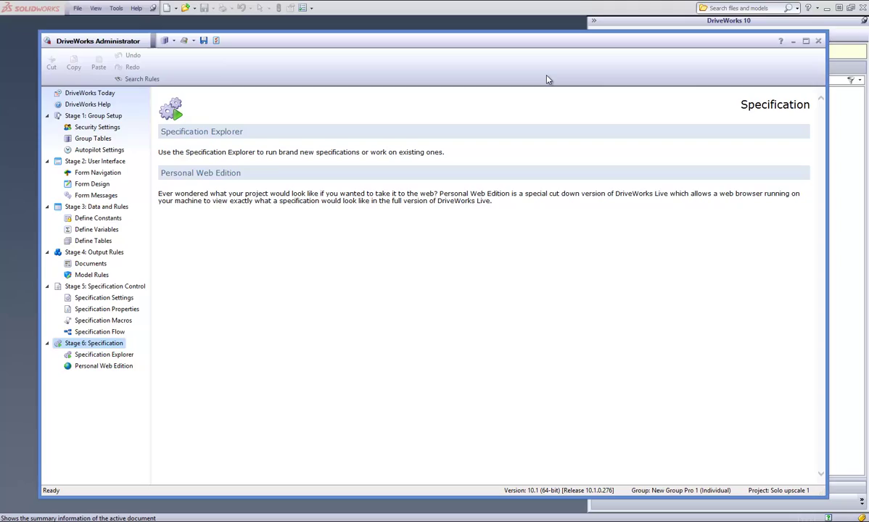
Start the Personal Web Edition server from Specification Explorer so DriveWorks Live opens at localhost:8020.
left_click(81, 184)
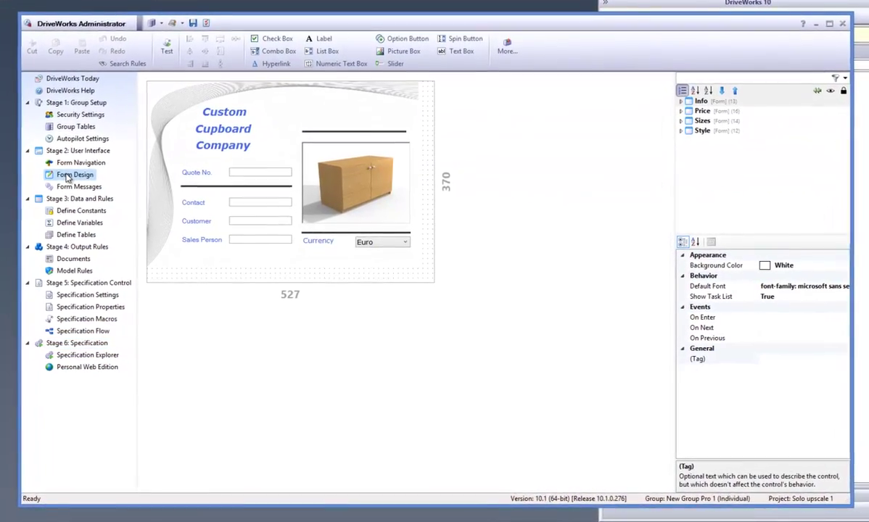
left_click(91, 357)
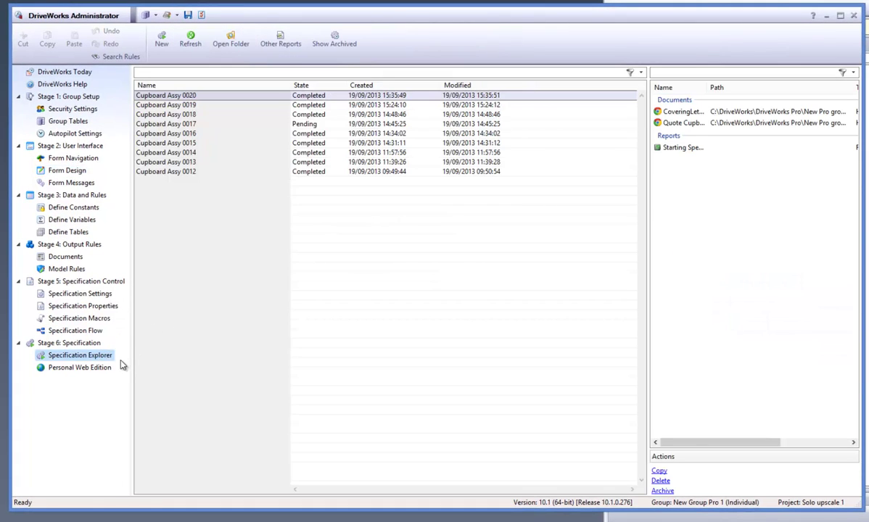
left_click(108, 368)
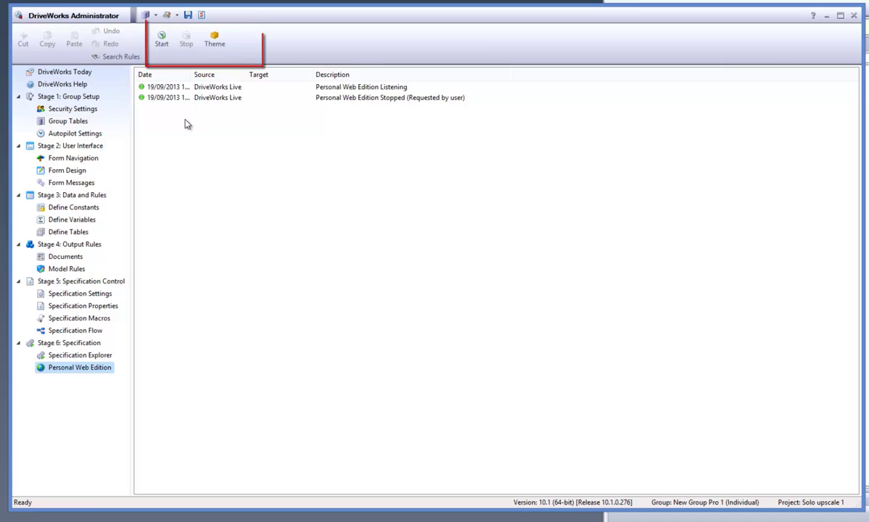
left_click(159, 47)
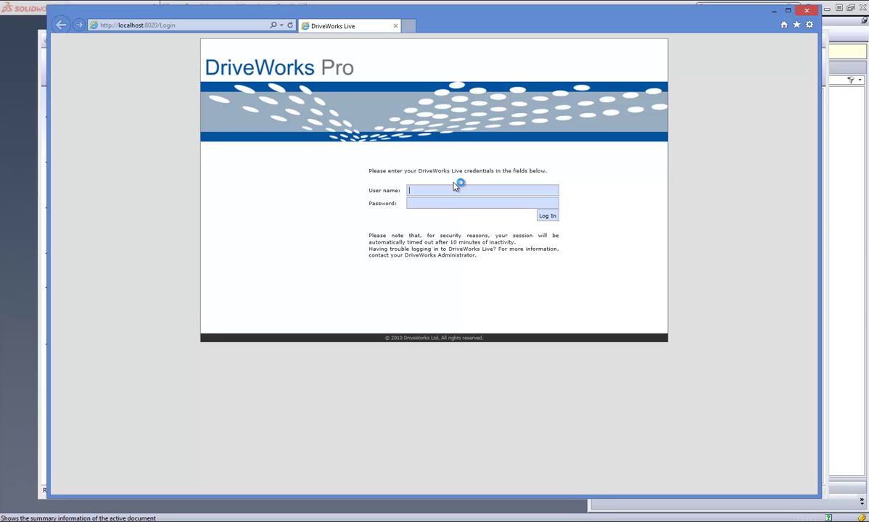
Log in to DriveWorks Live with the user name and open the Solo upscale 1 project.
type("admin")
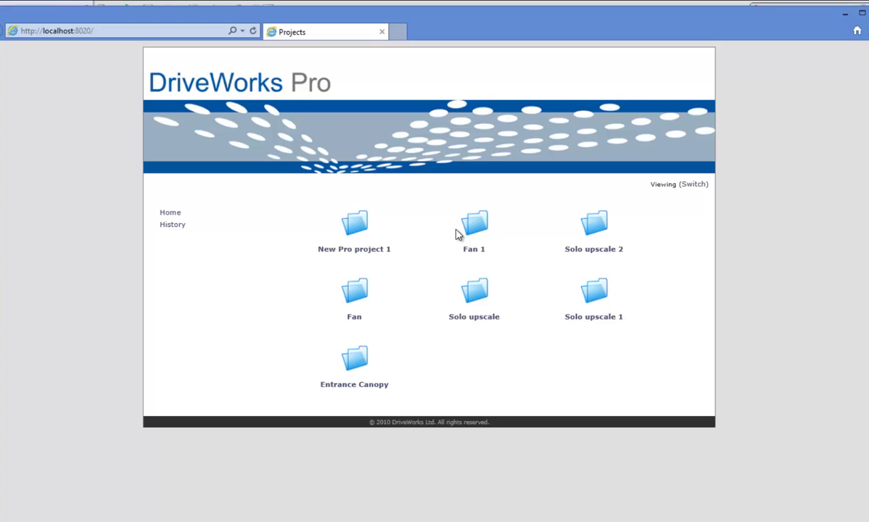
left_click(589, 320)
Fill in the quote number, contact, customer and sales person, and choose Sterling currency.
left_click(420, 301)
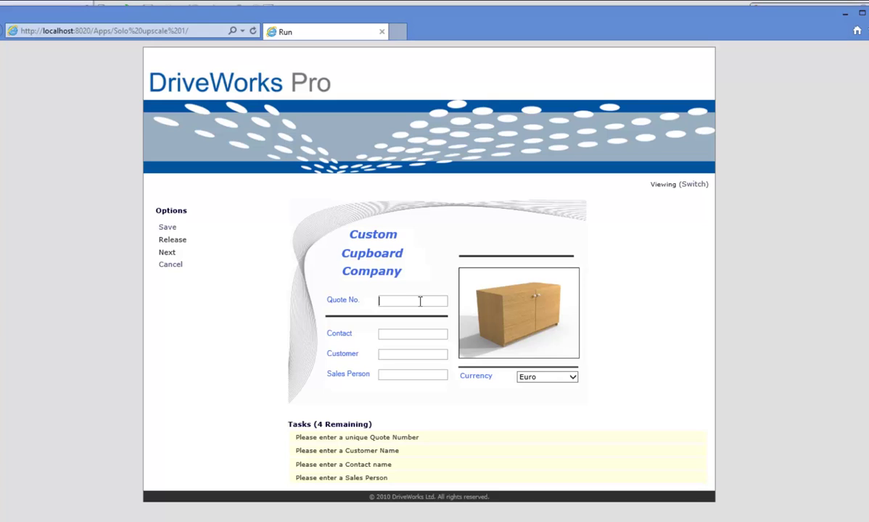
type("DW457")
left_click(405, 333)
type("Fran")
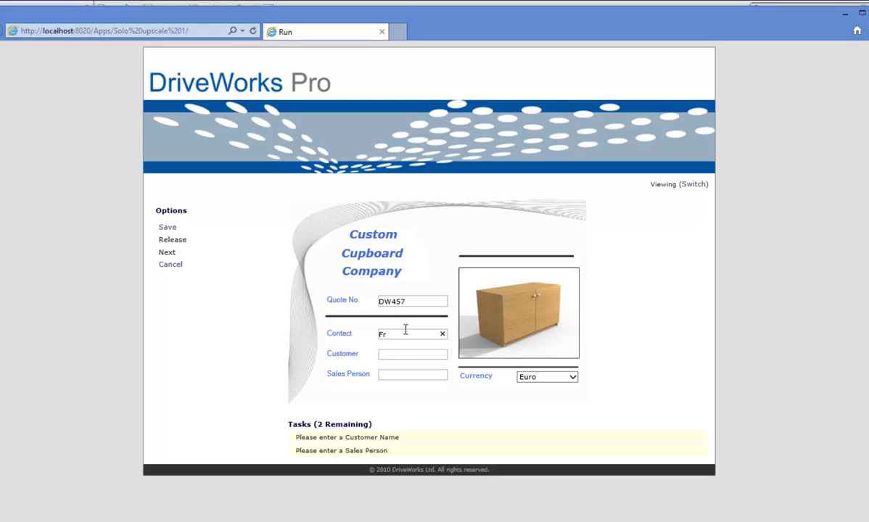
left_click(414, 354)
type("Mike")
left_click(409, 373)
type("Phil")
left_click(564, 377)
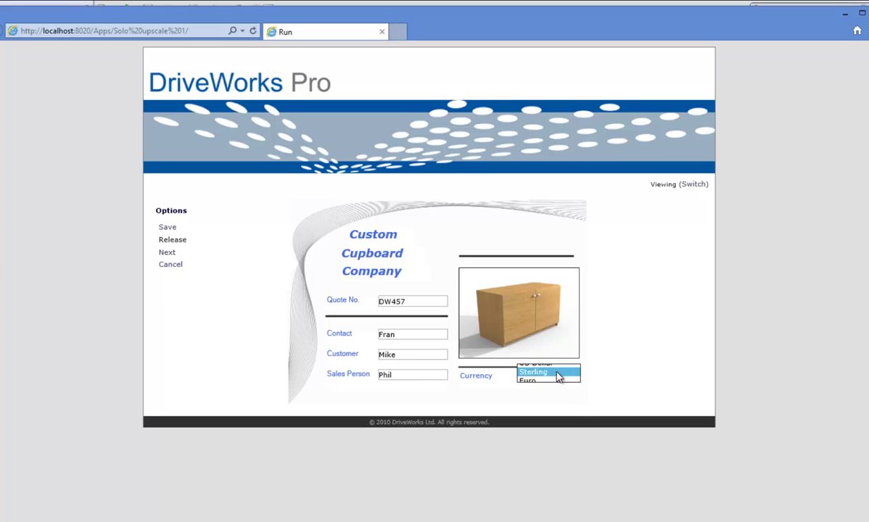
left_click(559, 369)
left_click(167, 252)
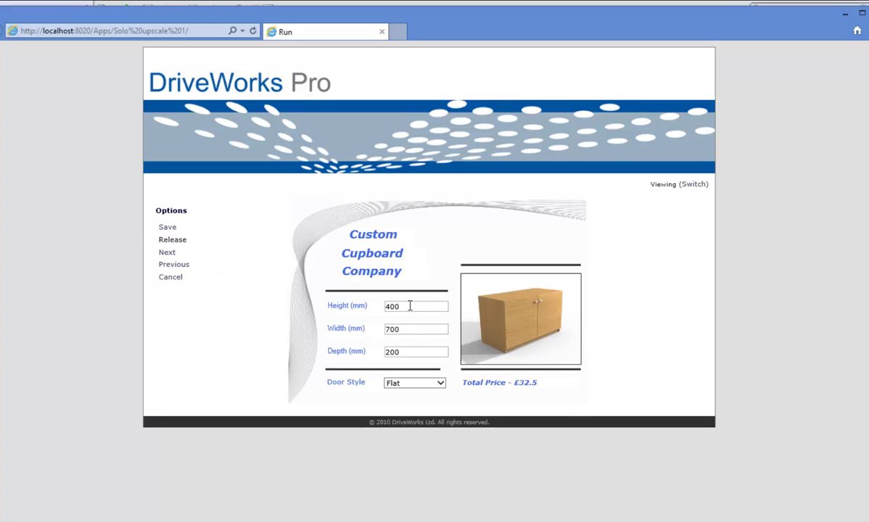
Set the cupboard dimensions to 450, 900 and 300 (depth) with a Glass door.
left_click(347, 308)
type("450")
left_click(347, 329)
type("900")
left_click(347, 353)
type("300")
left_click(435, 383)
left_click(433, 400)
left_click(183, 254)
Choose D Style handles and Oak material, reaching the £59.37 pricing breakdown.
left_click(181, 265)
left_click(227, 253)
left_click(546, 271)
left_click(549, 282)
left_click(411, 296)
left_click(408, 302)
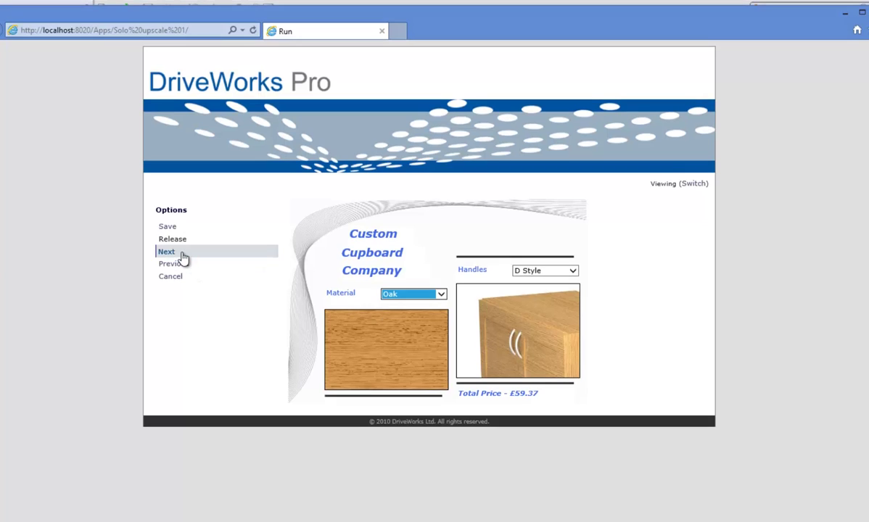
left_click(183, 255)
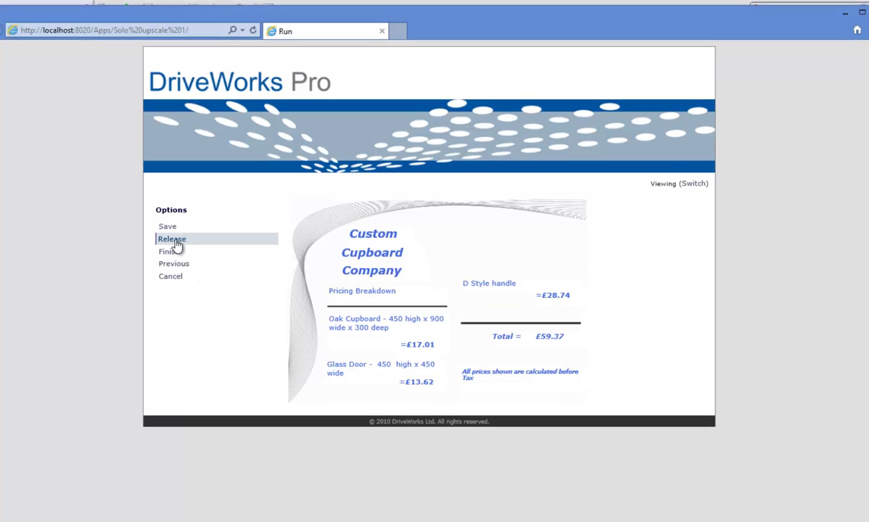
Release the specification as Cupboard Assy 0021 and view its quote totalling £64.71.
left_click(173, 239)
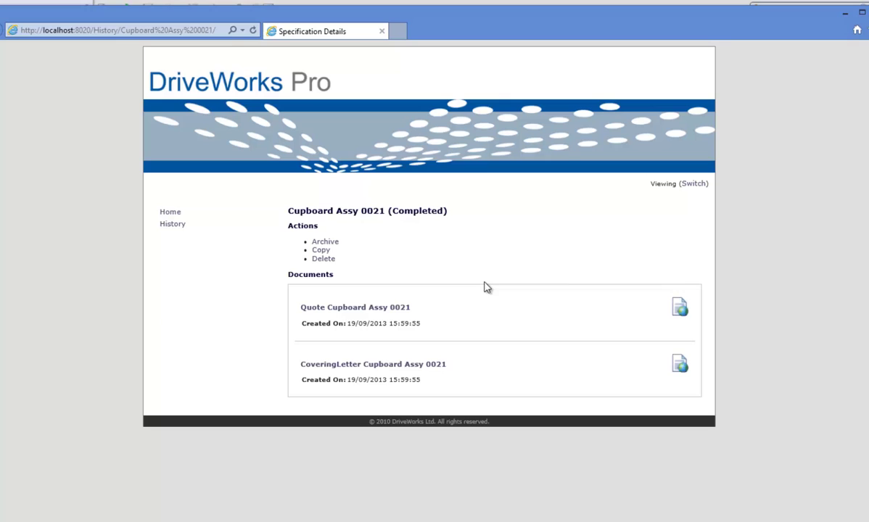
left_click(398, 311)
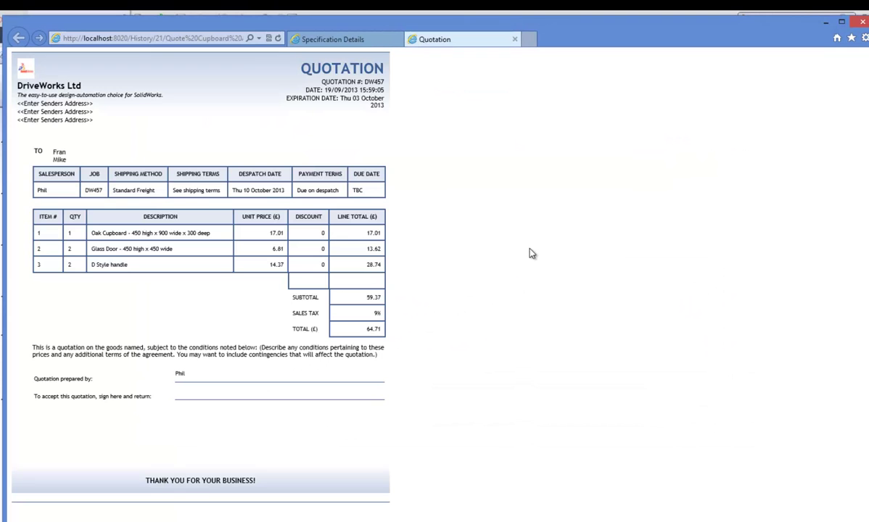
Open the CoveringLetter document from Cupboard Assy 0021's Specification Details, then close its tab.
left_click(372, 42)
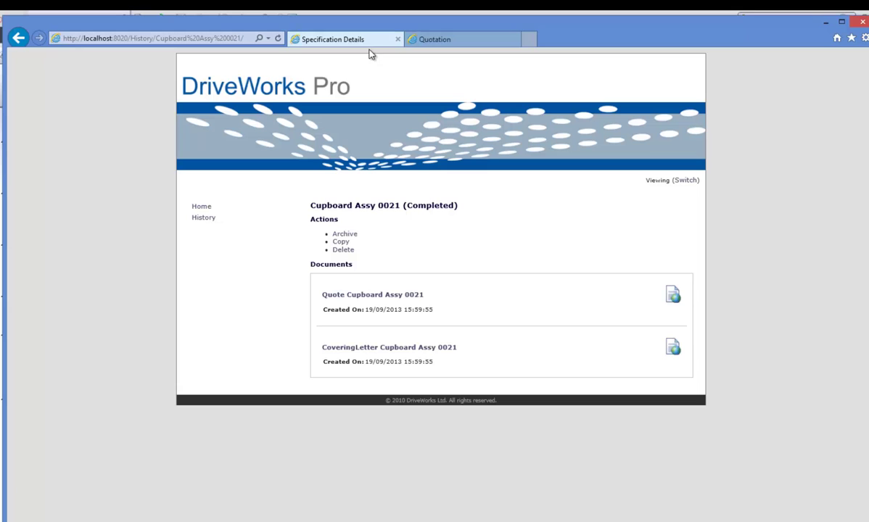
left_click(434, 349)
left_click(461, 39)
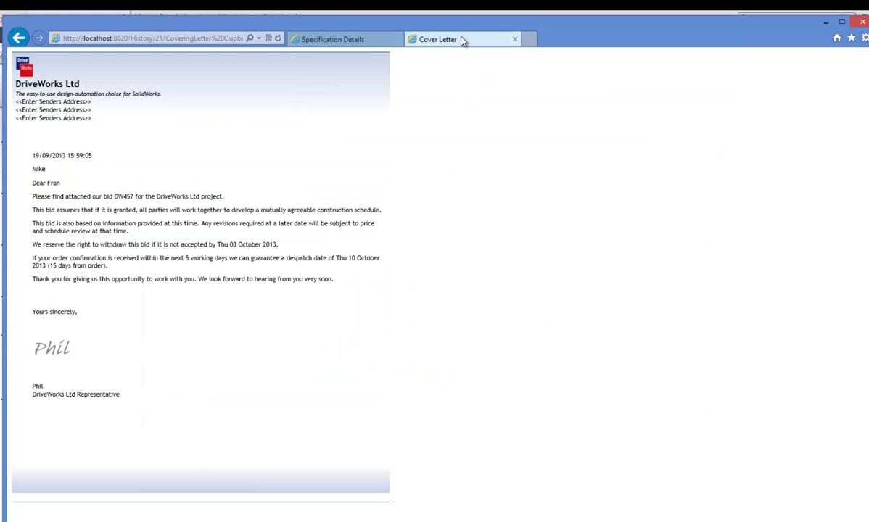
left_click(359, 41)
left_click(515, 39)
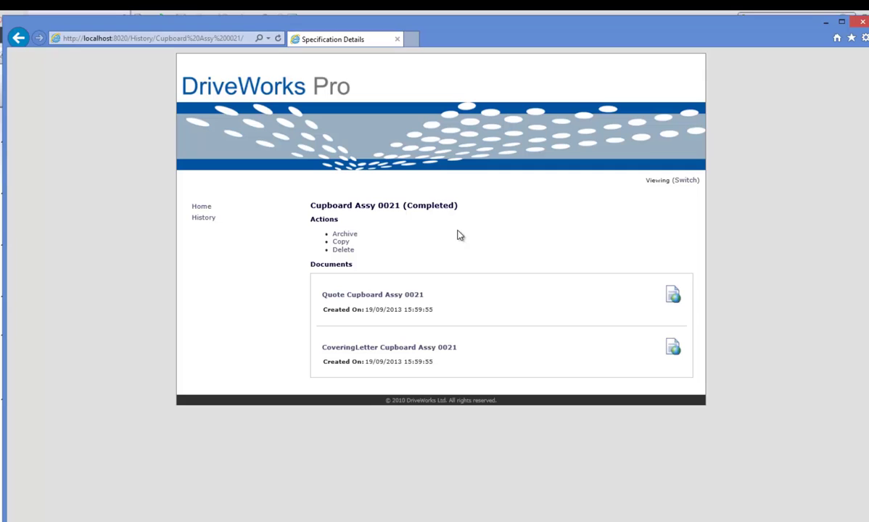
Check the specification History, then close the browser with Alt+F4.
left_click(213, 222)
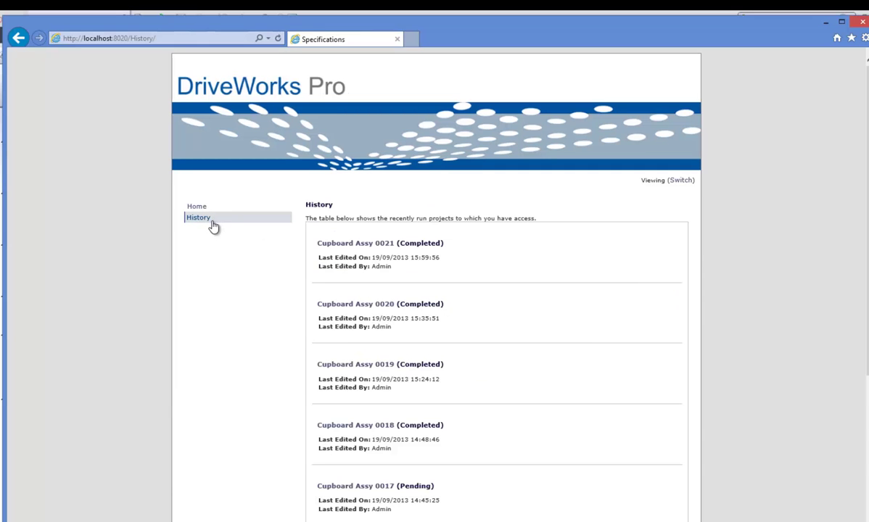
key("alt+F4")
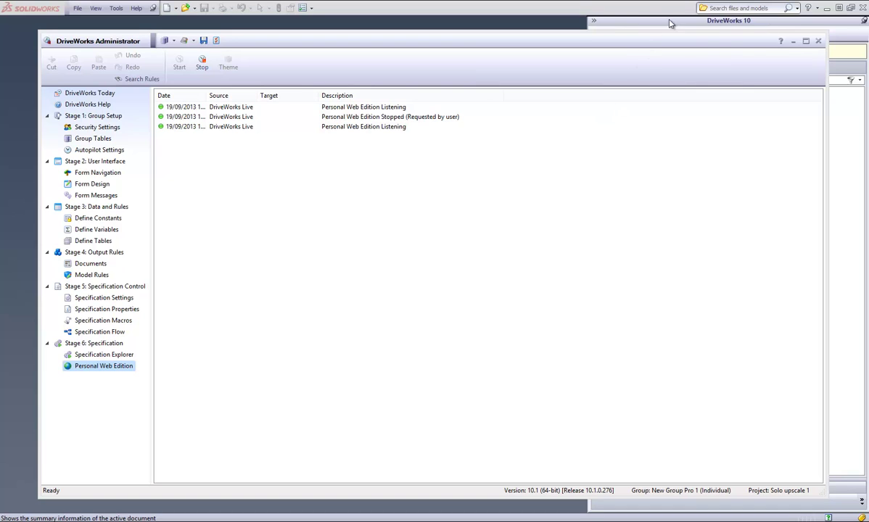
Minimise DriveWorks Administrator to reveal SolidWorks and its Captured Models list.
left_click(794, 42)
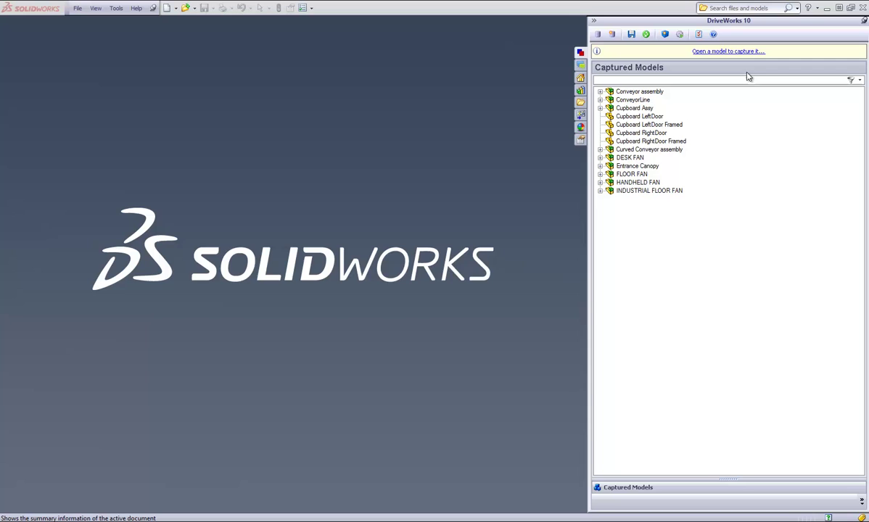
Tick Cupboard Assy 0021 in Model Generation and generate its models and drawing.
left_click(664, 35)
left_click_drag(368, 243, 399, 243)
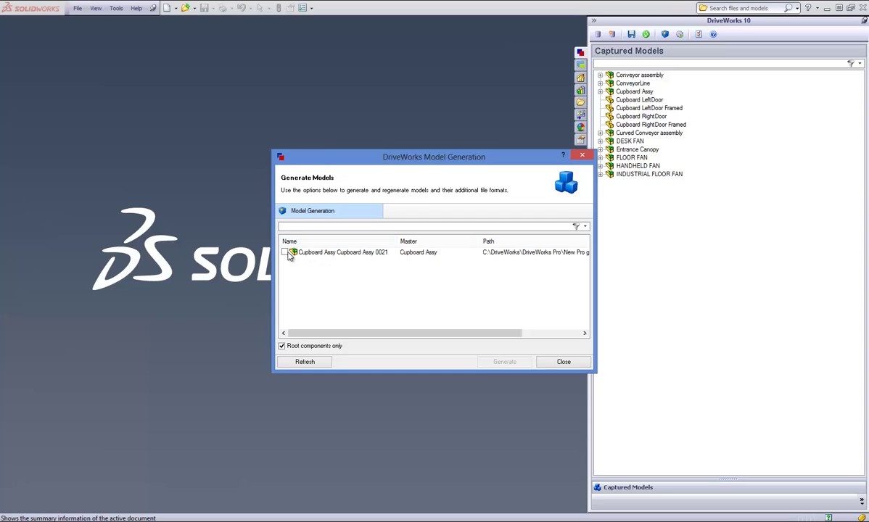
left_click(285, 251)
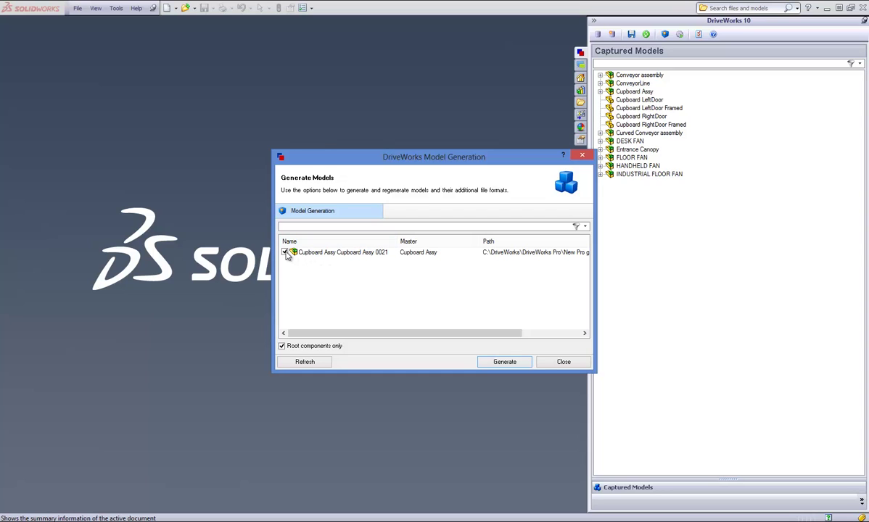
left_click(509, 361)
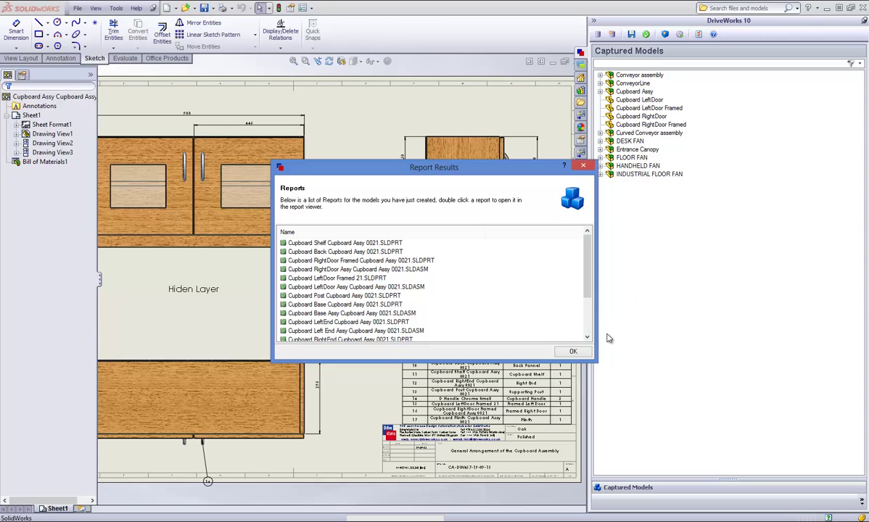
Scroll through the Report Results list of created files and dismiss it with OK.
scroll(556, 291, "down", 3)
scroll(579, 279, "up", 5)
left_click(573, 351)
Close the DriveWorks Model Generation window.
left_click(565, 363)
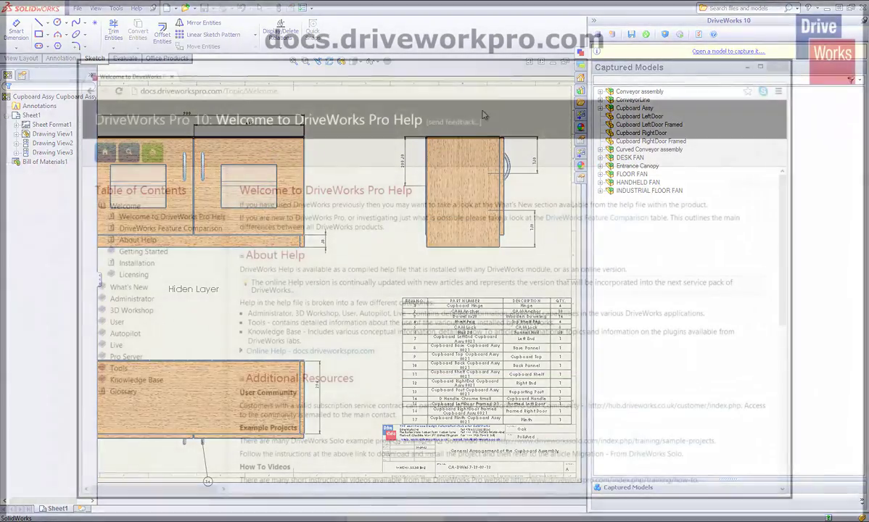